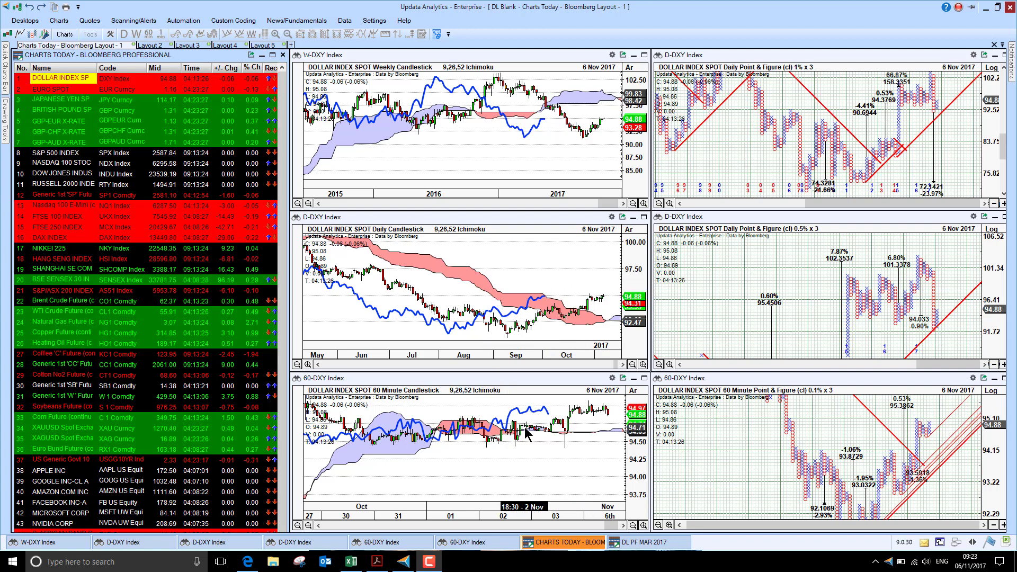
- Load EURO SPOT from the Charts Today watchlist into all six linked Ichimoku and point & figure charts
left_click(47, 91)
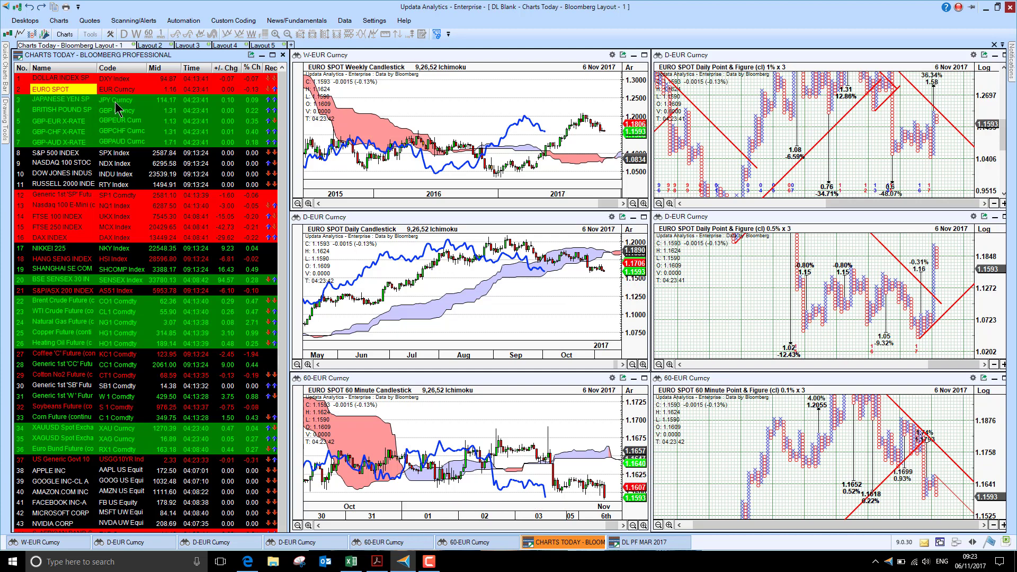
- Step the charts through Japanese Yen, British Pound, GBP-EUR, GBP-CHF and GBP-AUD to the S&P 500 Index
left_click(61, 99)
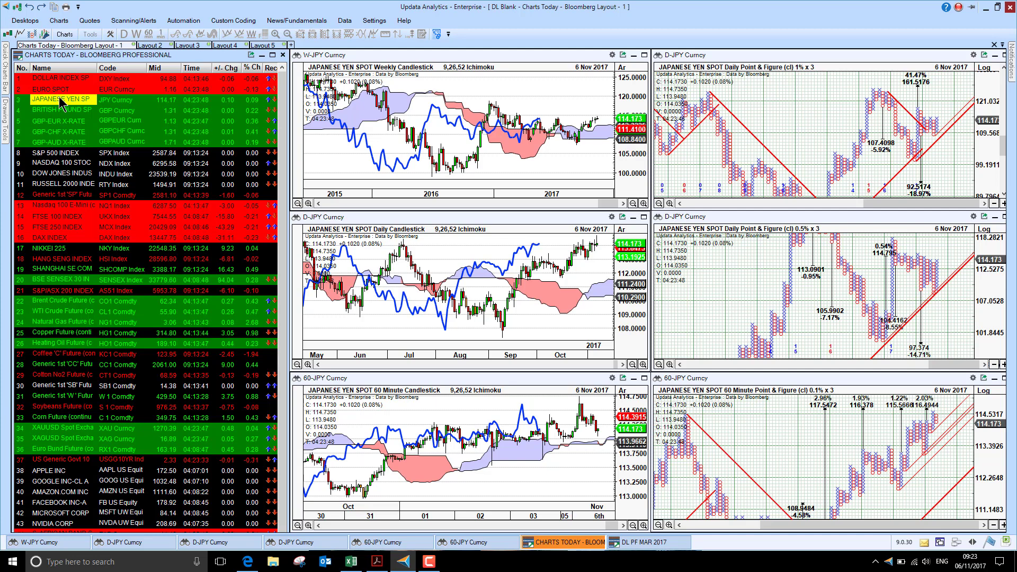
key("Down")
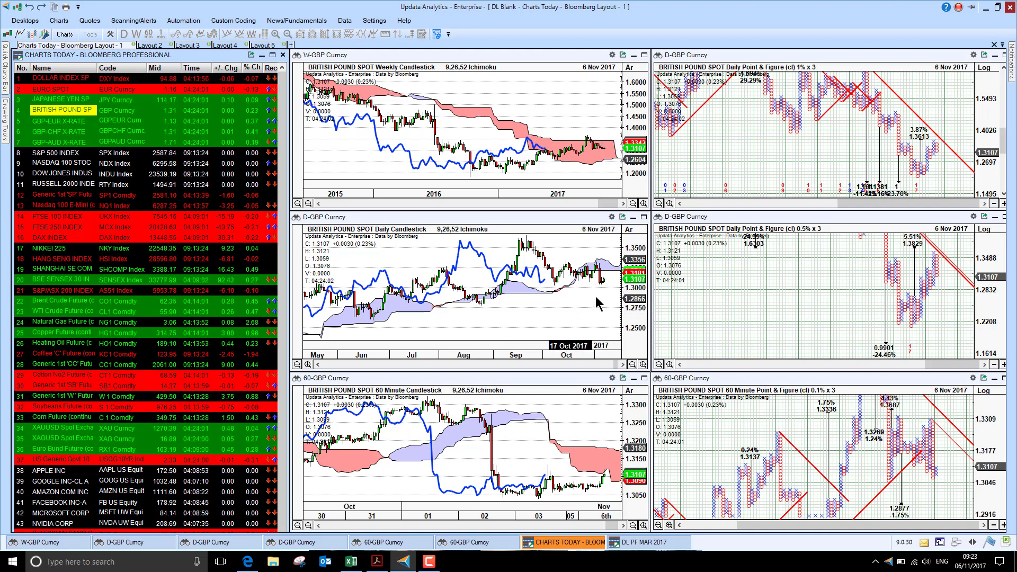
left_click(56, 122)
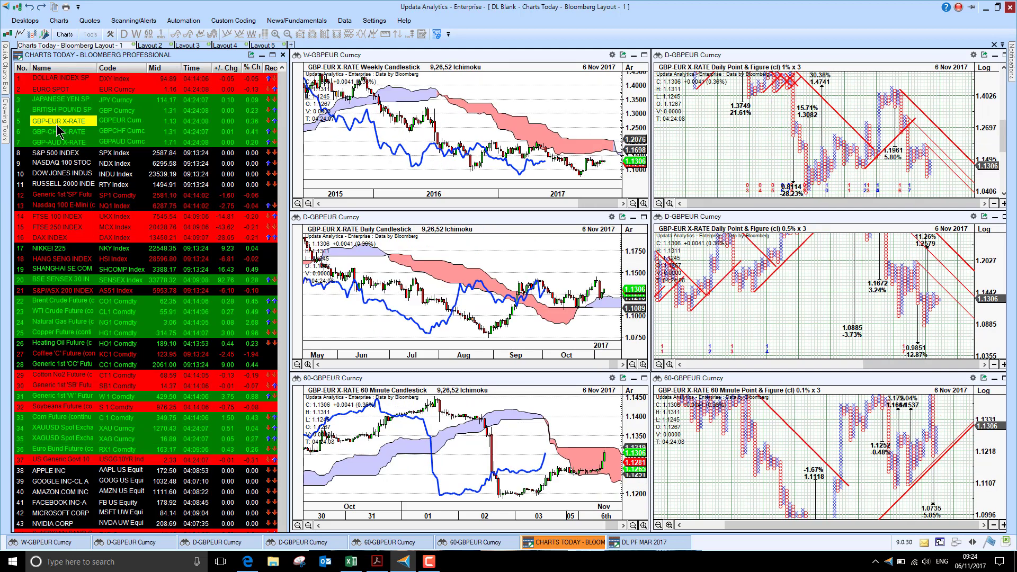
left_click(58, 128)
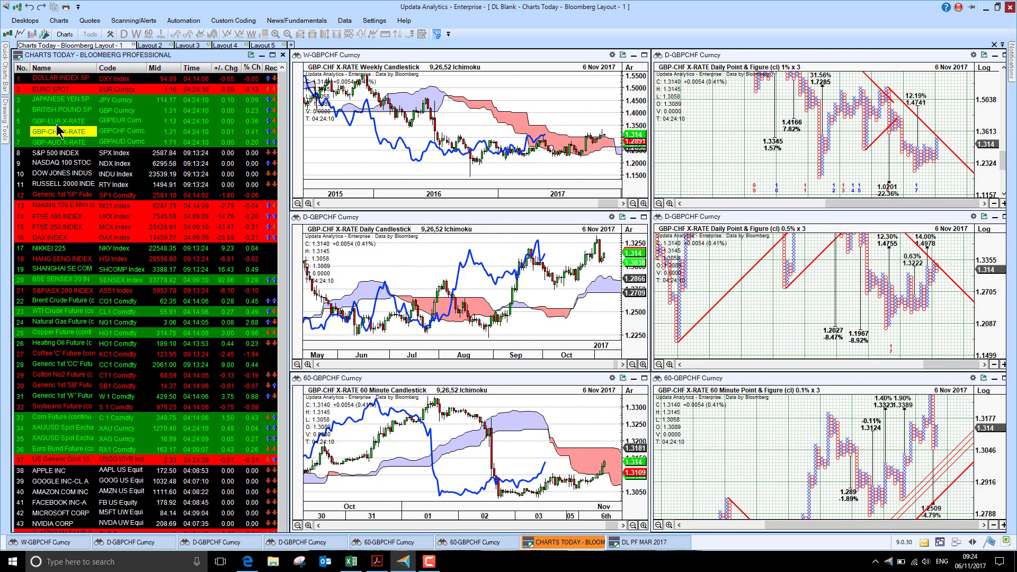
key("Down")
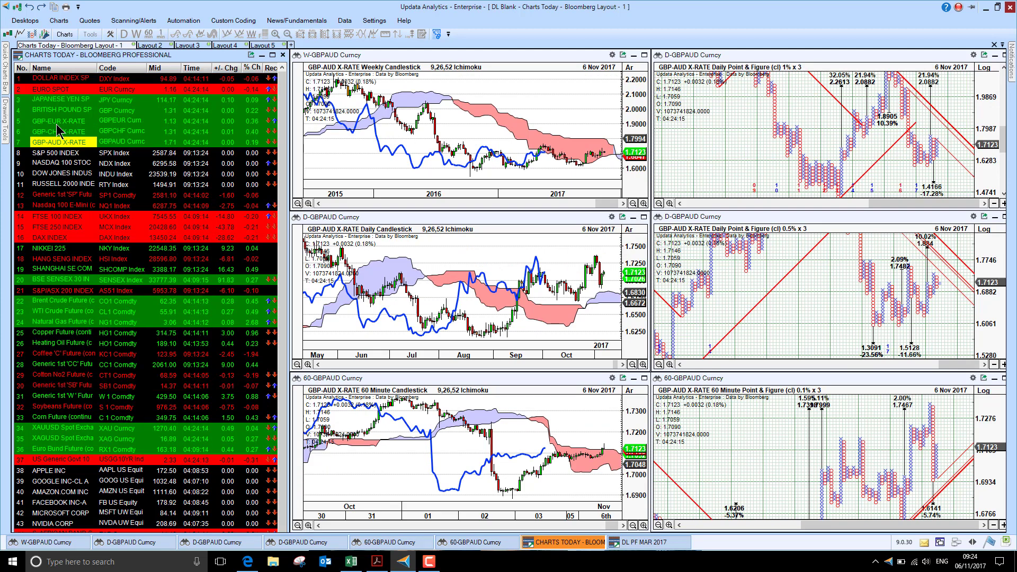
key("Down")
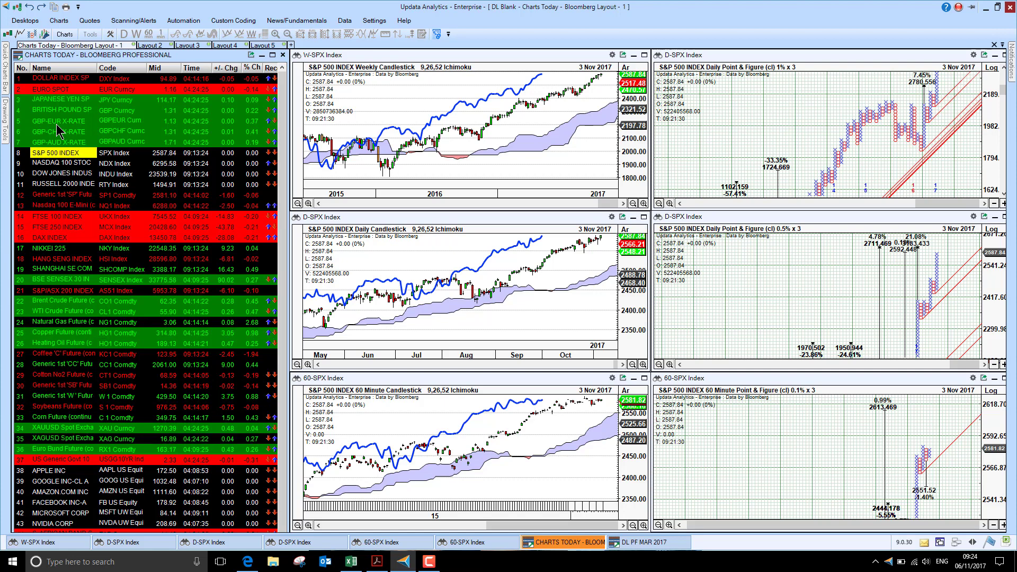
- Chart NASDAQ 100, Dow Jones, Russell 2000, Generic 1st 'SP' Future and Nasdaq 100 E-mini, then FTSE 100
key("Down")
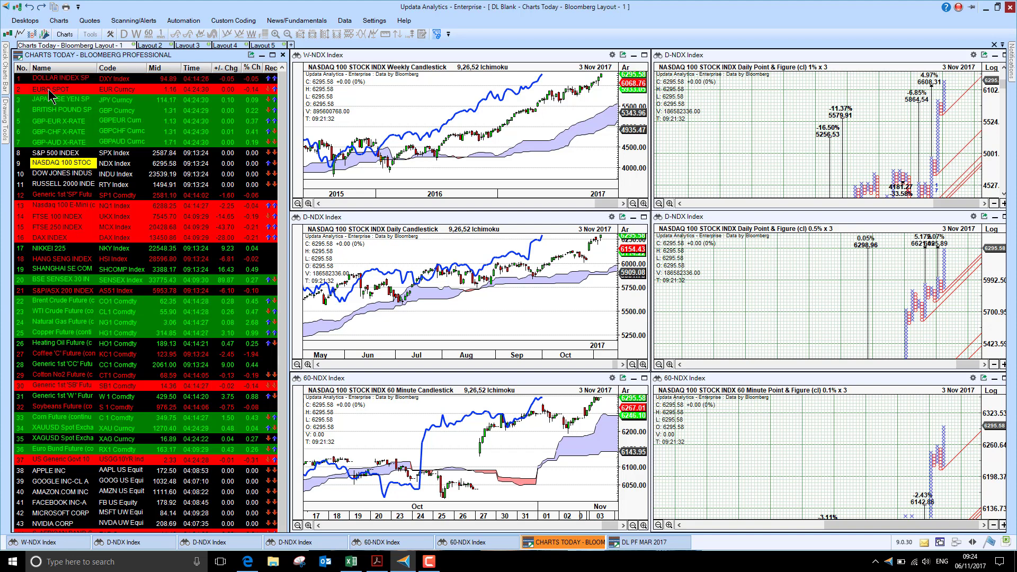
key("Down")
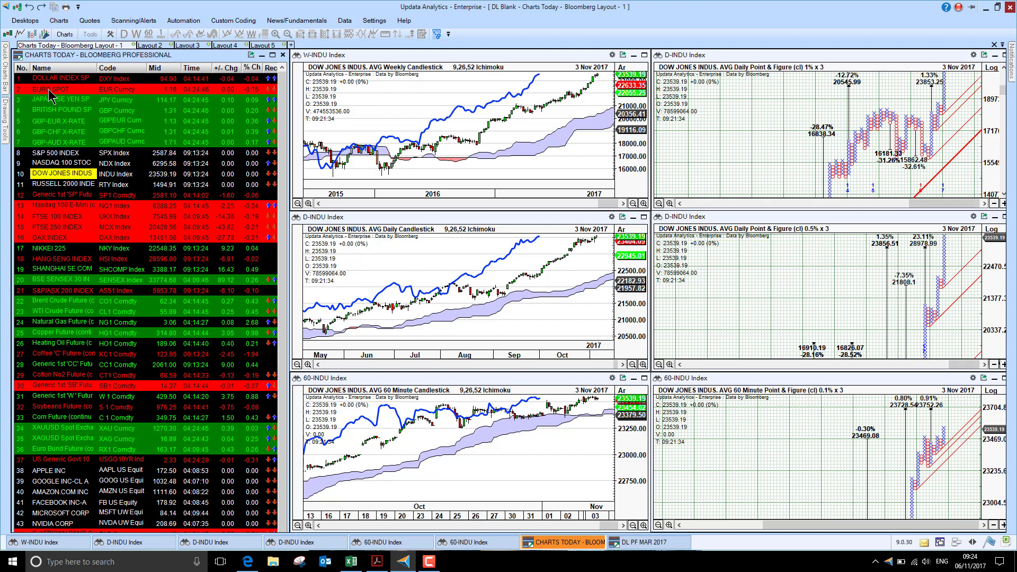
key("Down")
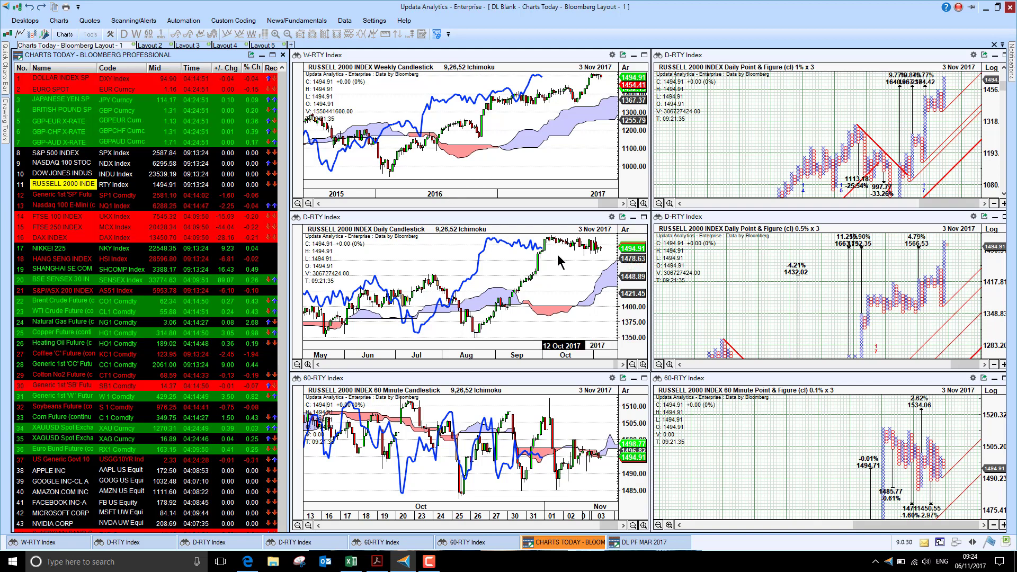
left_click(51, 196)
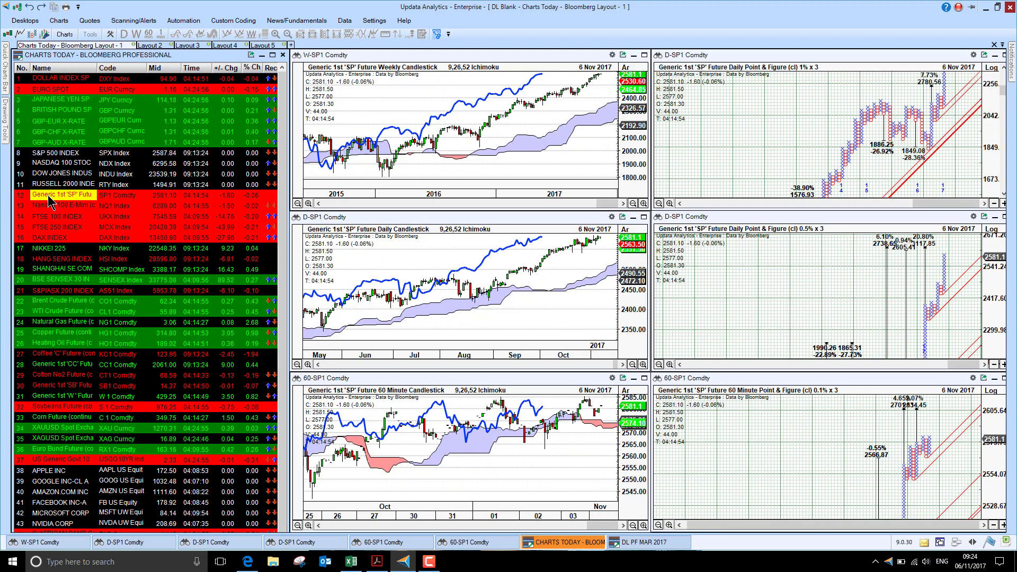
key("Down")
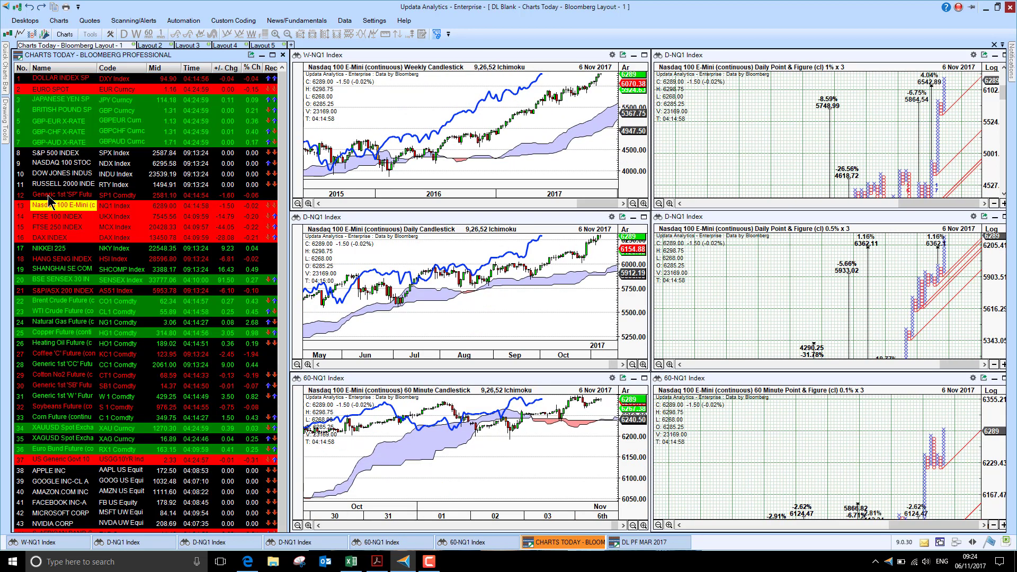
key("Down")
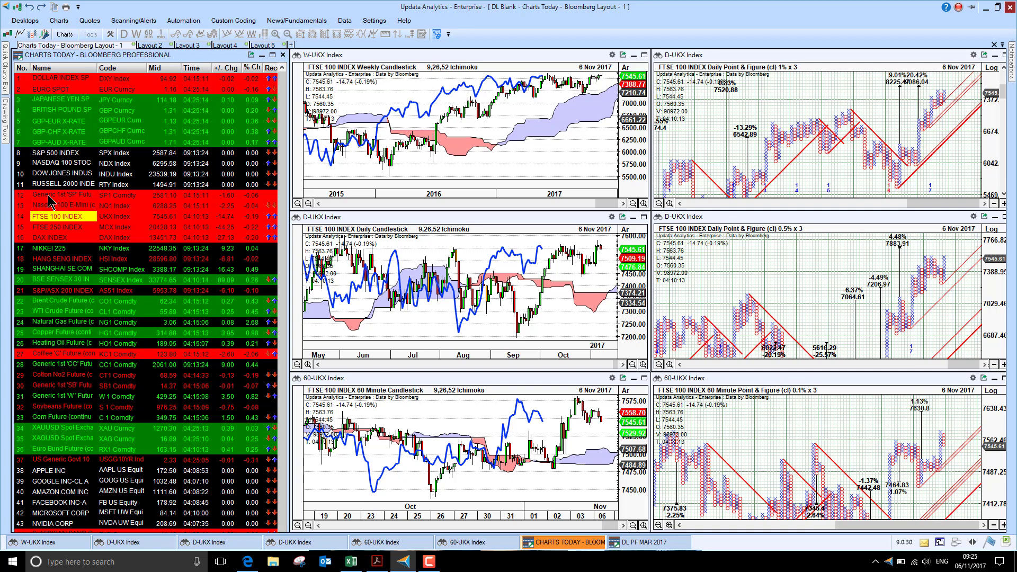
- Move the charts through FTSE 250, DAX, Nikkei 225, Hang Seng, Shanghai Composite and BSE Sensex 30 to S&P/ASX 200
key("Down")
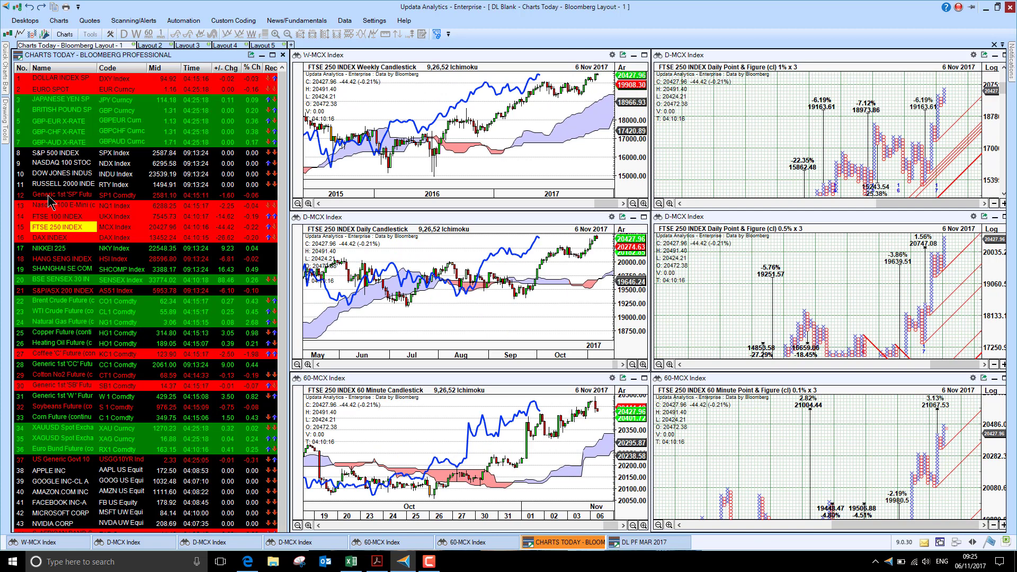
key("Down")
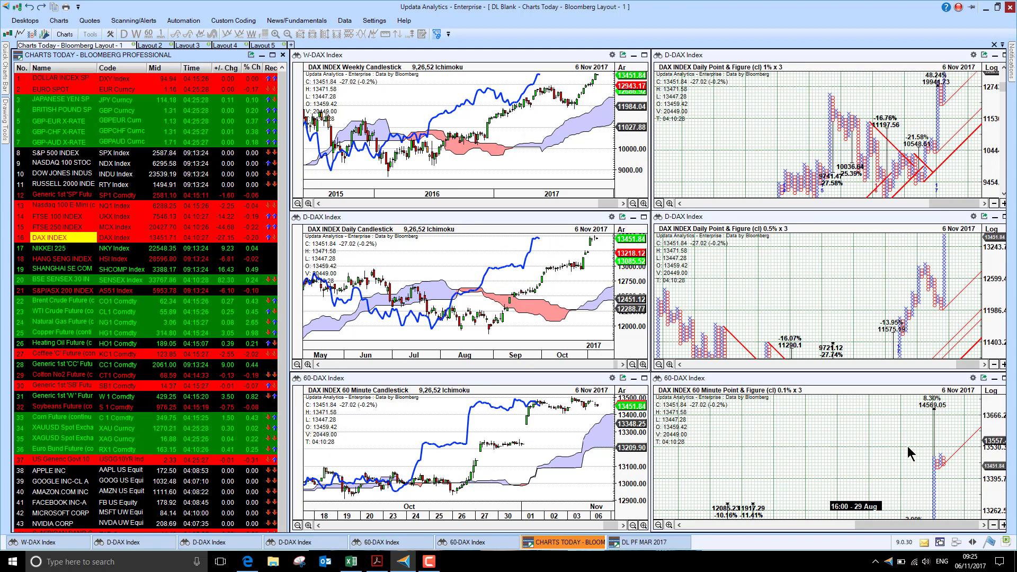
left_click(63, 249)
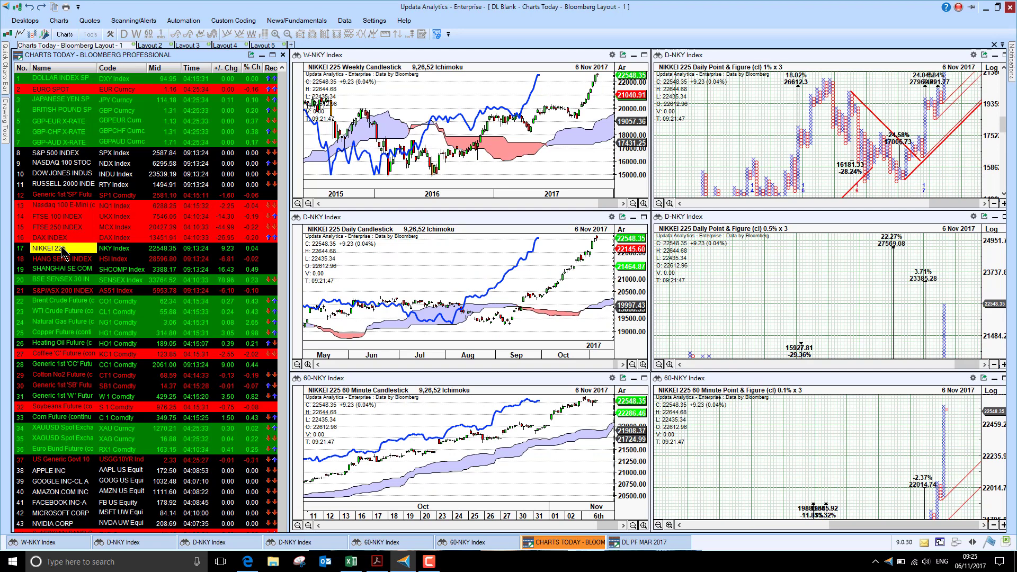
key("Down")
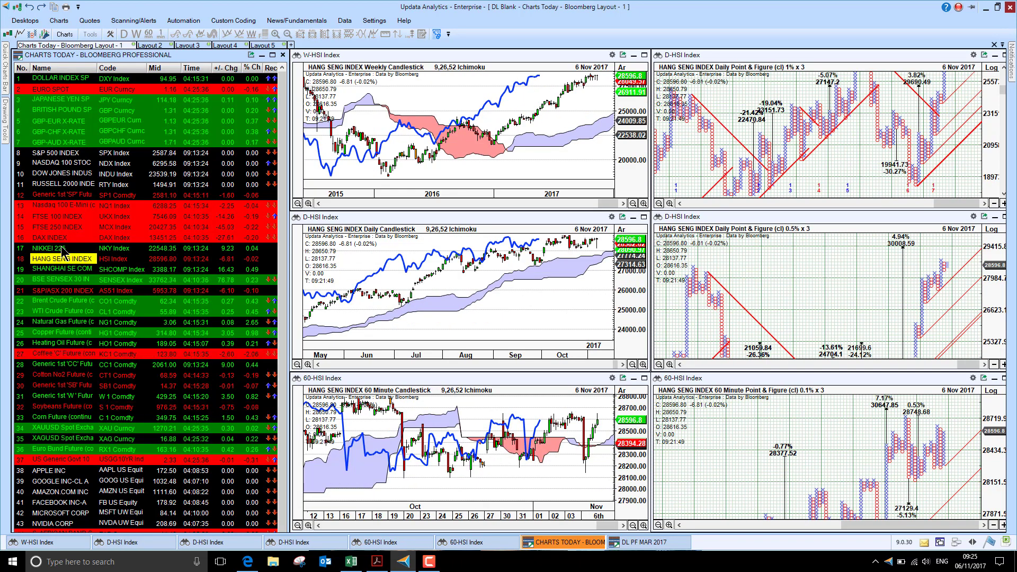
key("Down")
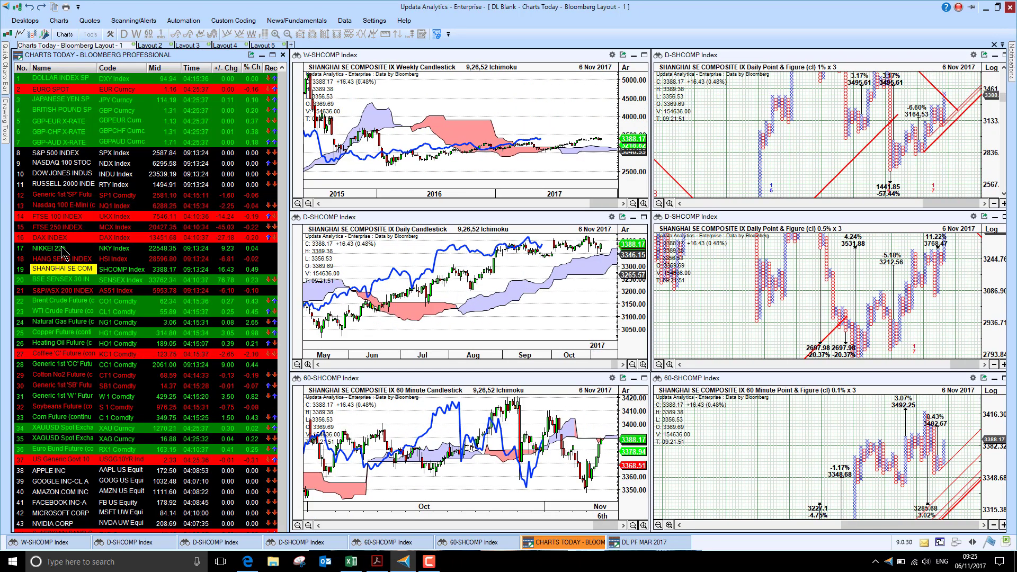
key("Down")
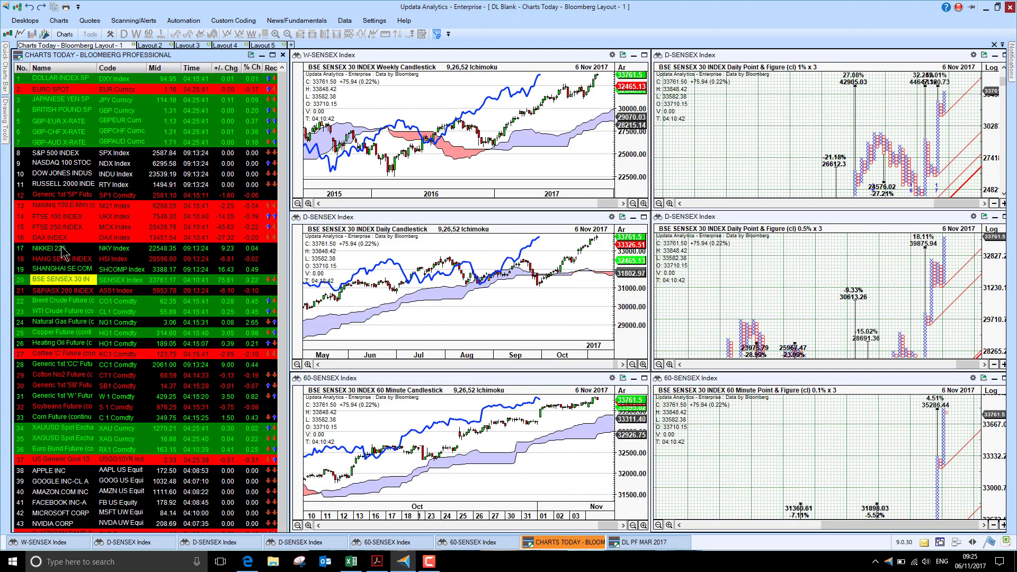
key("Down")
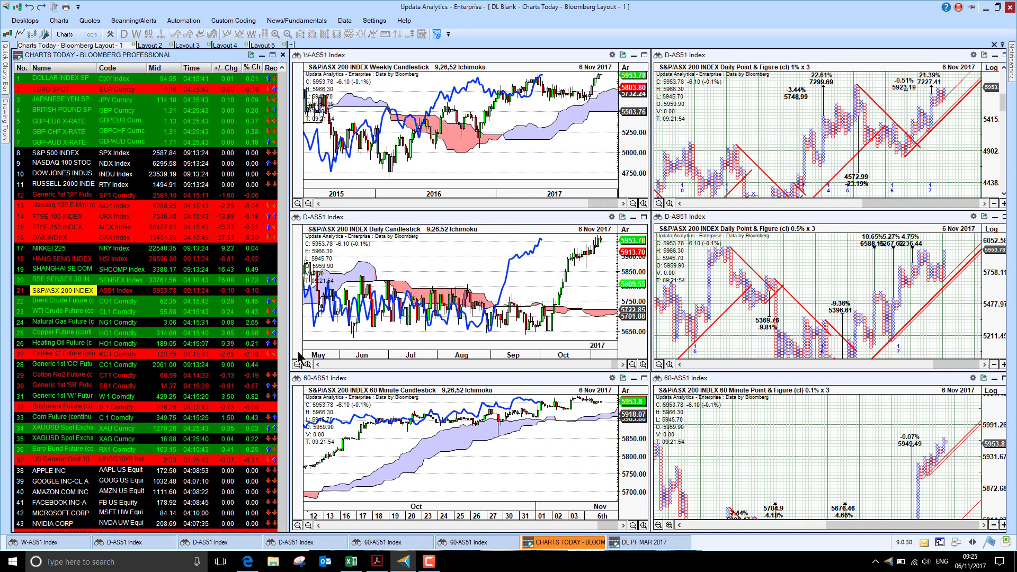
- Chart Brent Crude, WTI Crude and Natural Gas futures in turn, ending on Copper Future
left_click(68, 300)
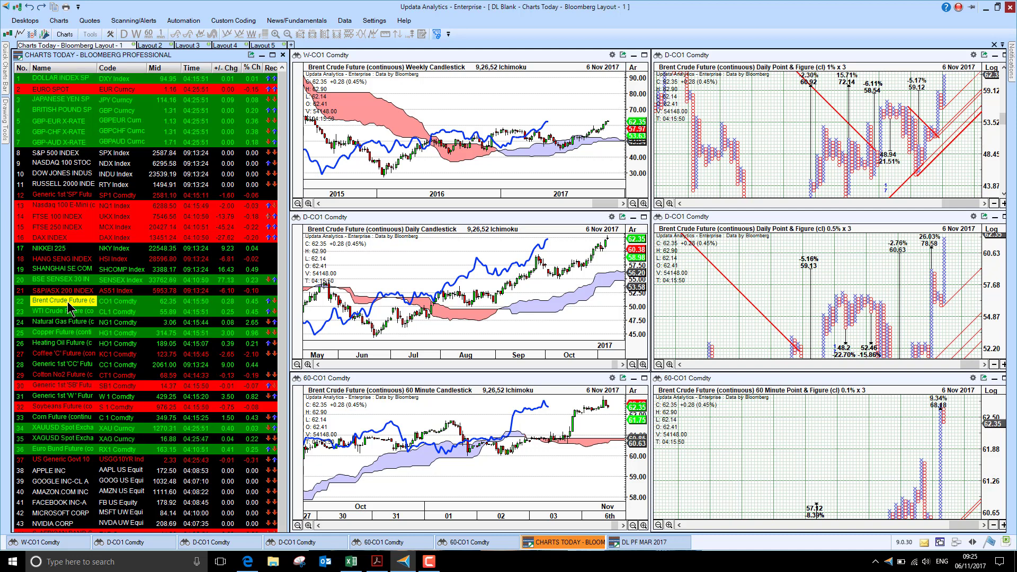
left_click(882, 428)
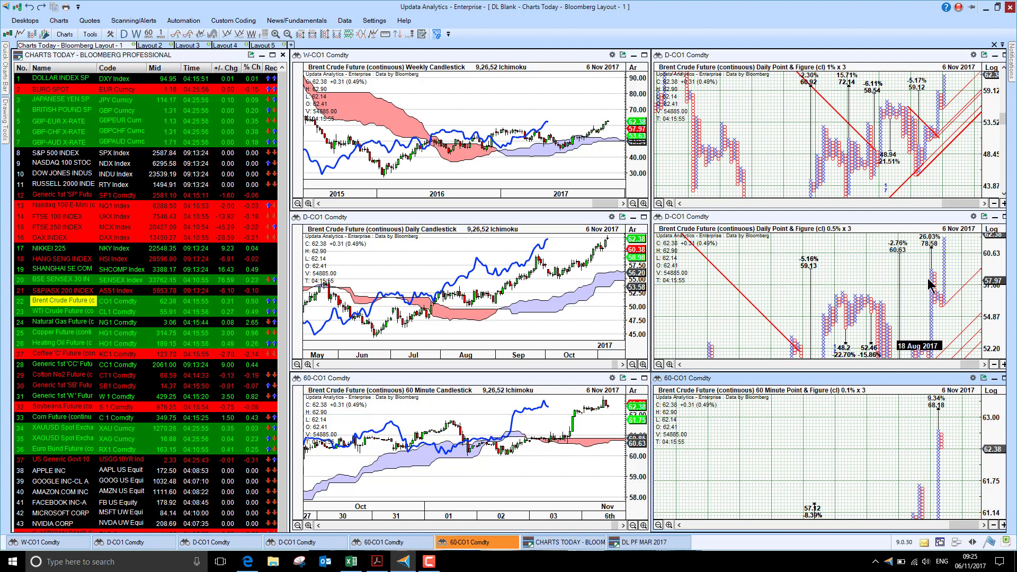
left_click(46, 312)
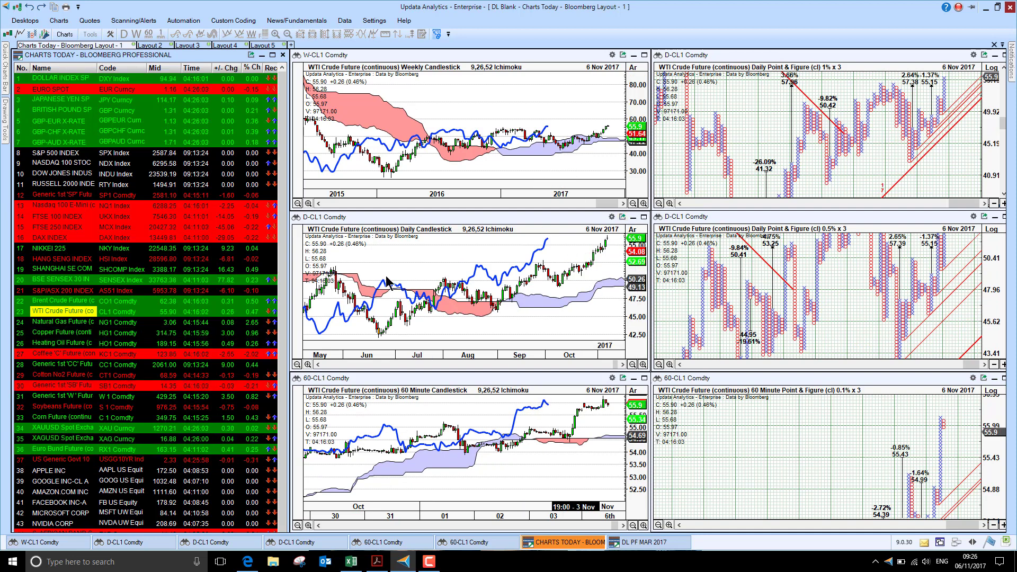
left_click(53, 324)
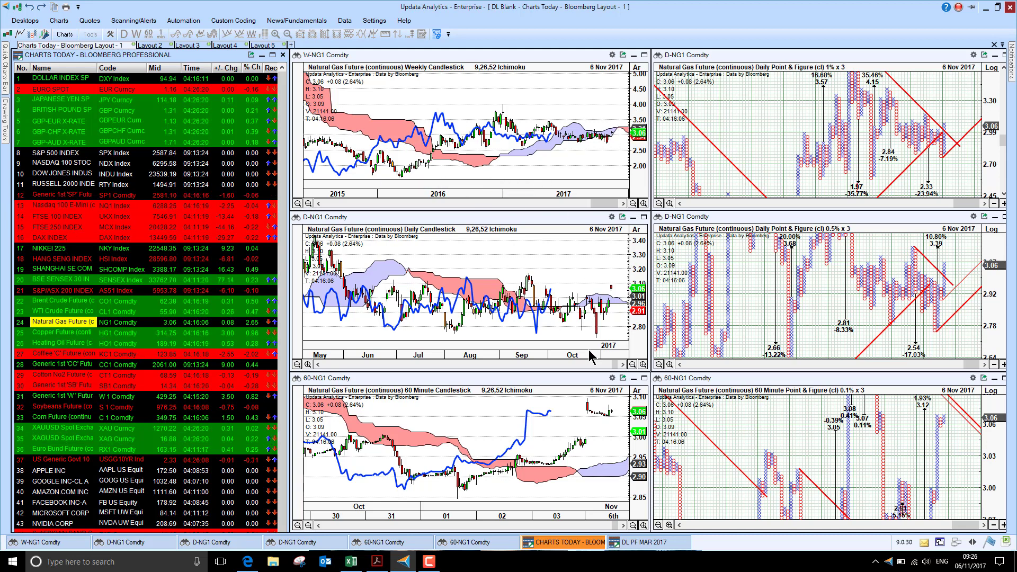
left_click(63, 333)
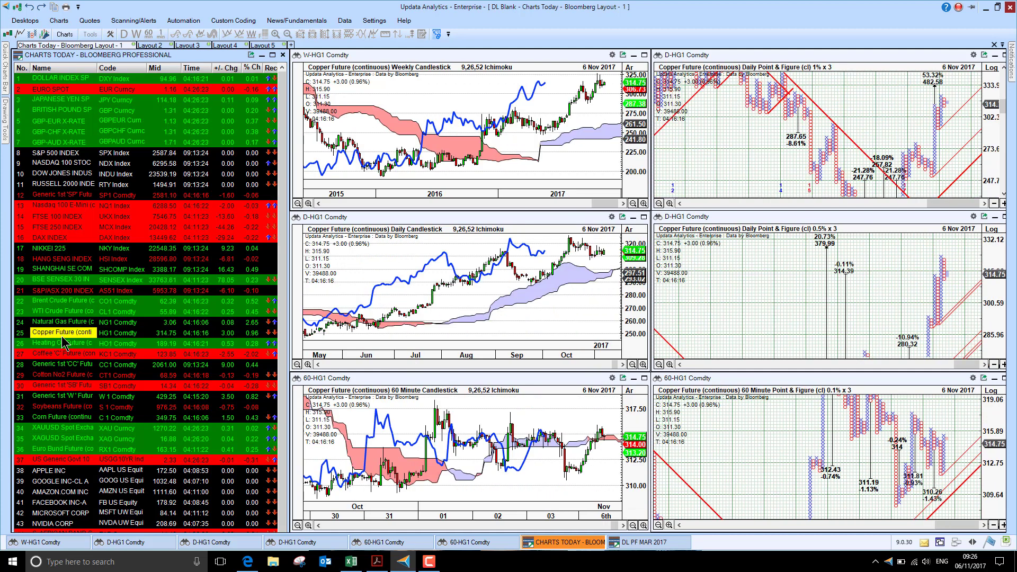
- Chart XAUUSD gold and XAGUSD silver, then the US Generic Govt 10 Year Yield, scrolling its 60-minute P&F chart
left_click(64, 427)
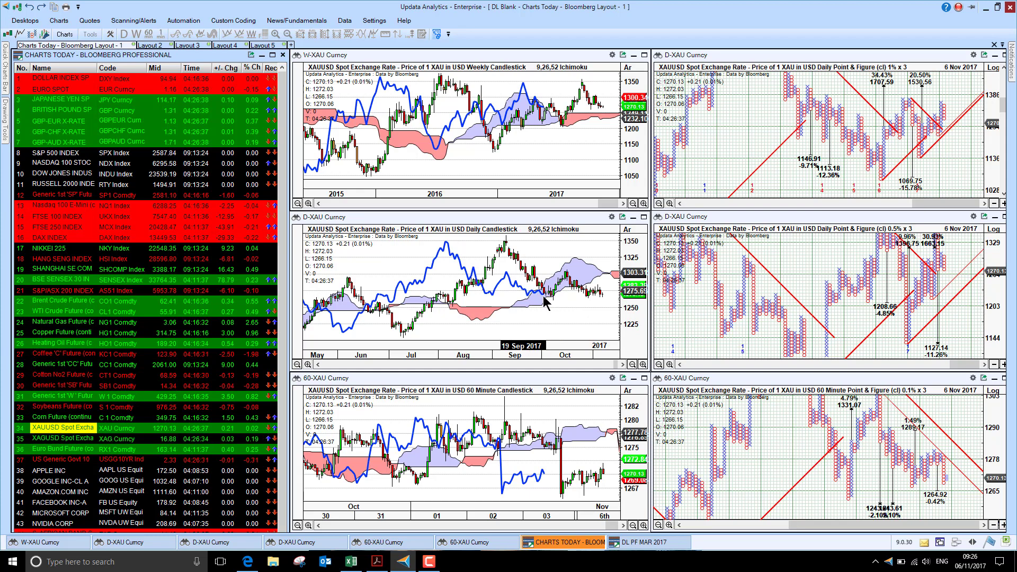
left_click(51, 439)
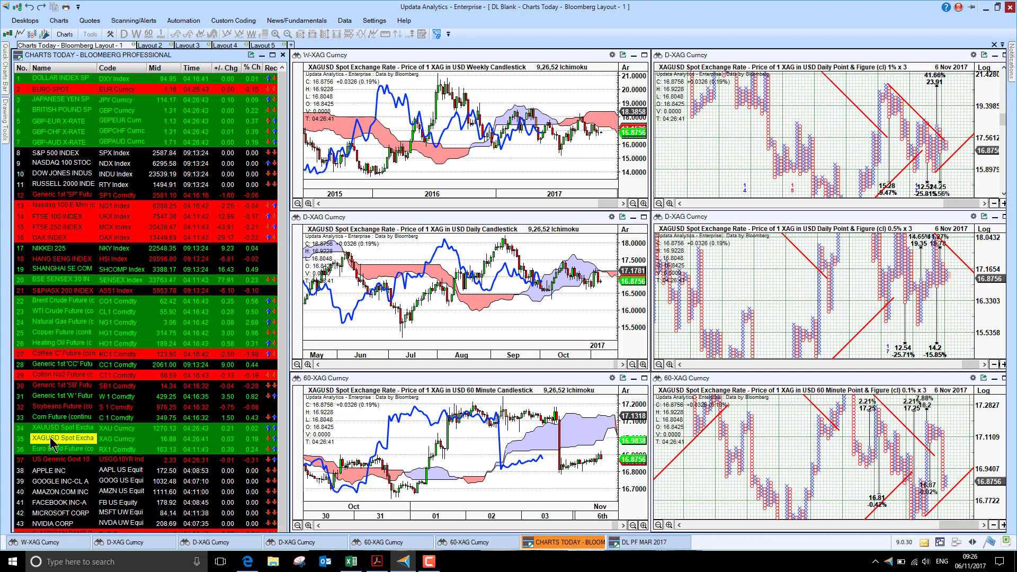
left_click(52, 459)
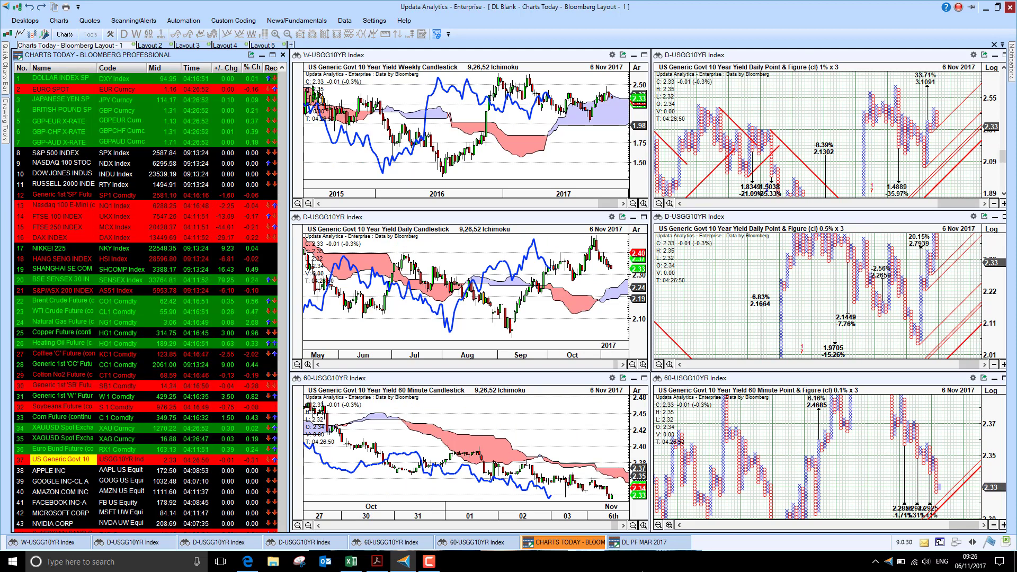
left_click(862, 479)
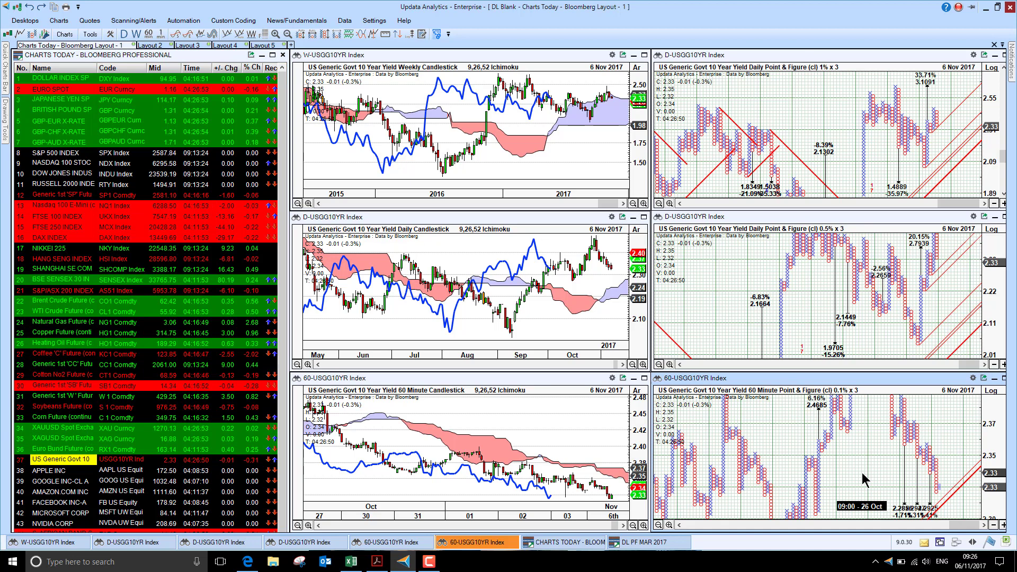
scroll(868, 479, "down", 1)
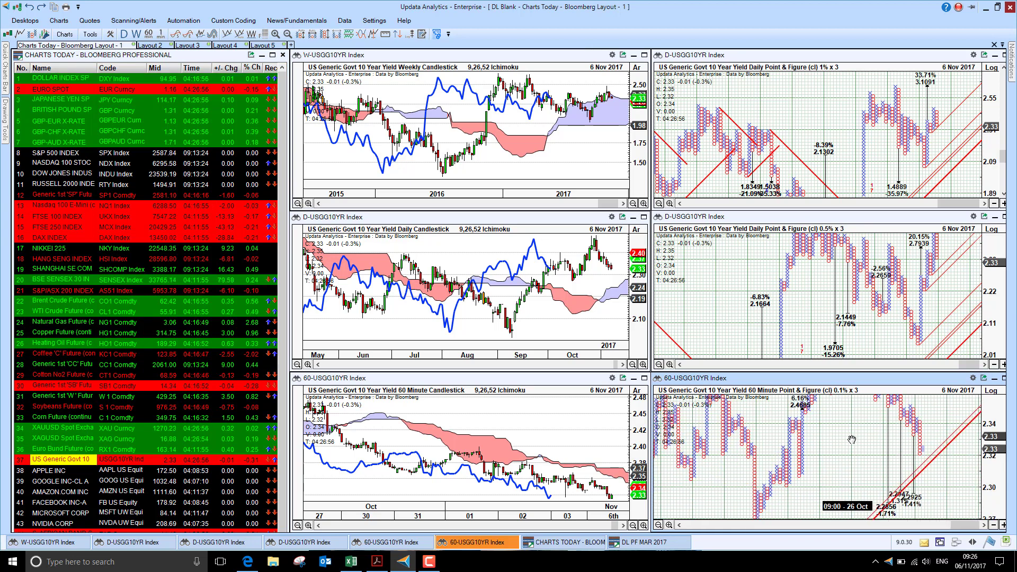
- Chart Apple Inc, then step through Google, Amazon and Facebook to Microsoft Corp
left_click(52, 471)
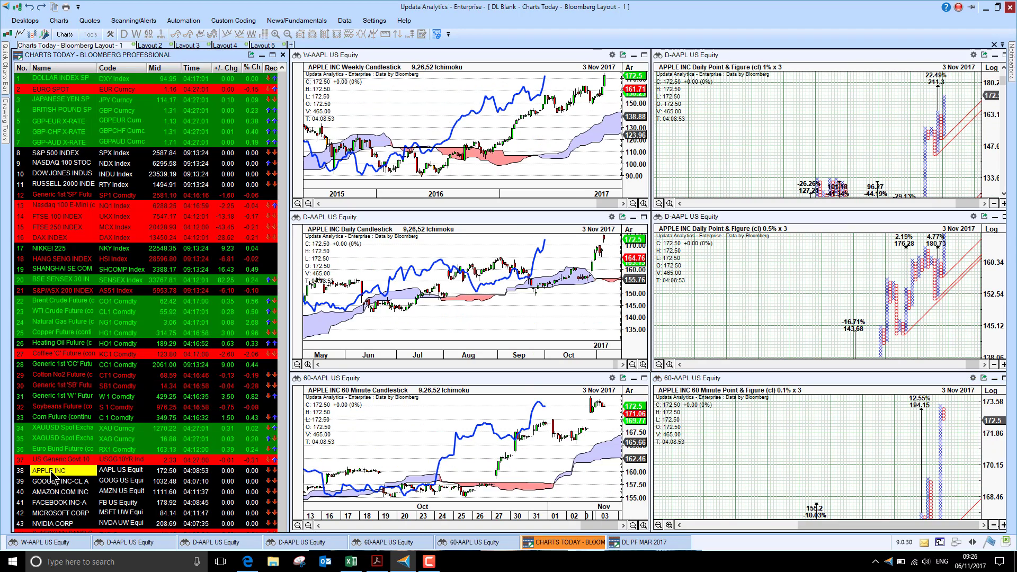
key("Down")
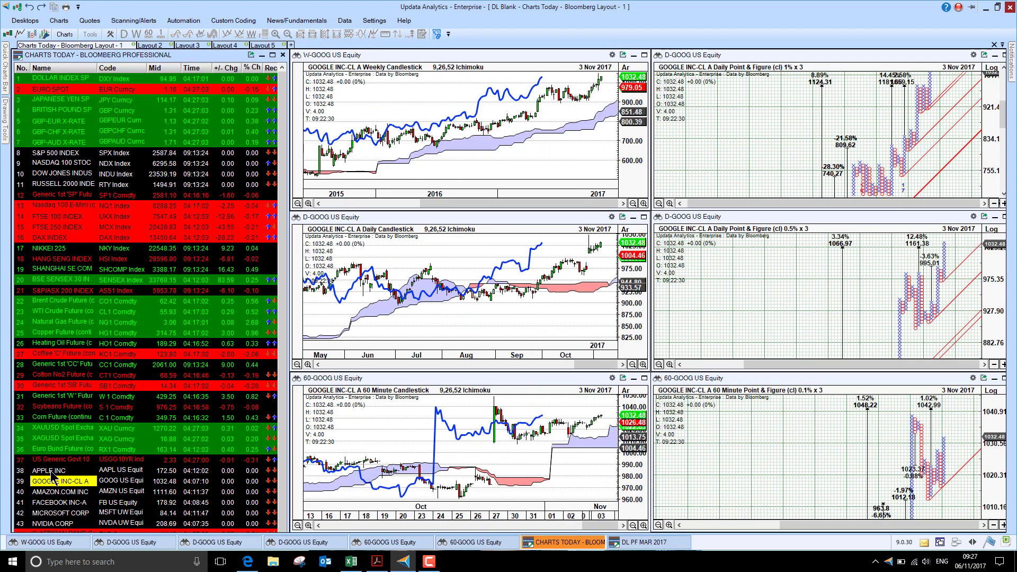
key("Down")
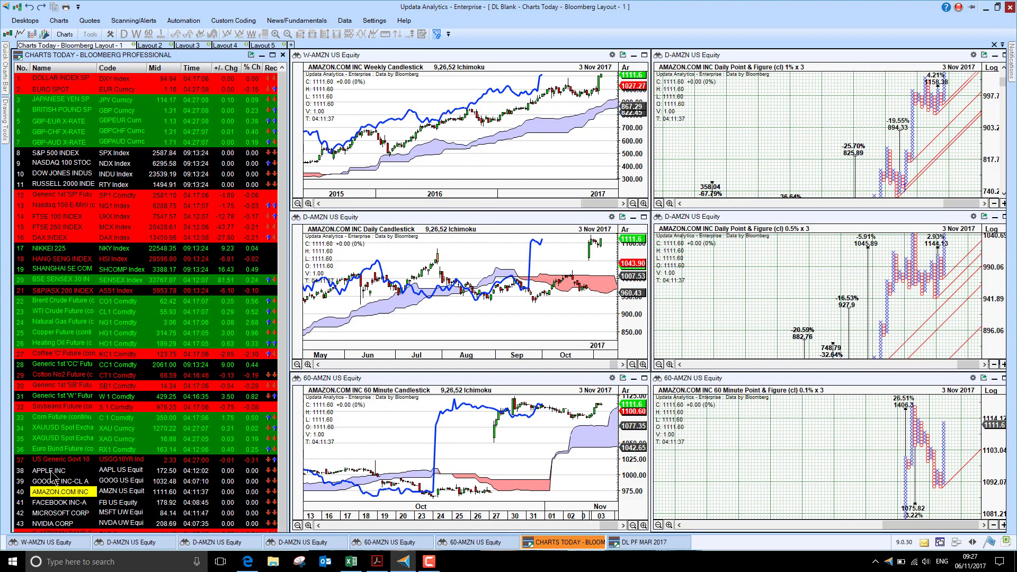
key("Down")
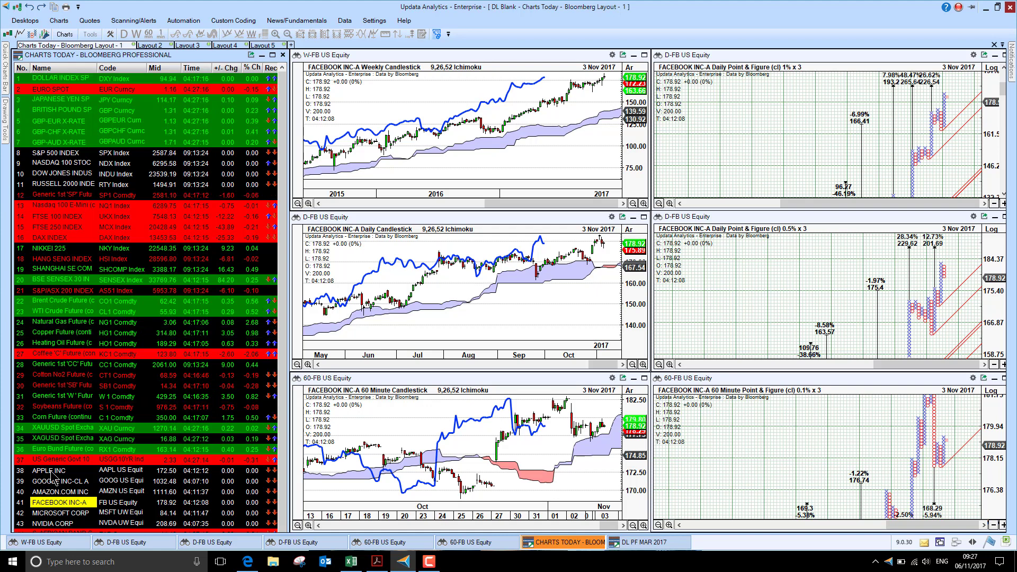
key("Down")
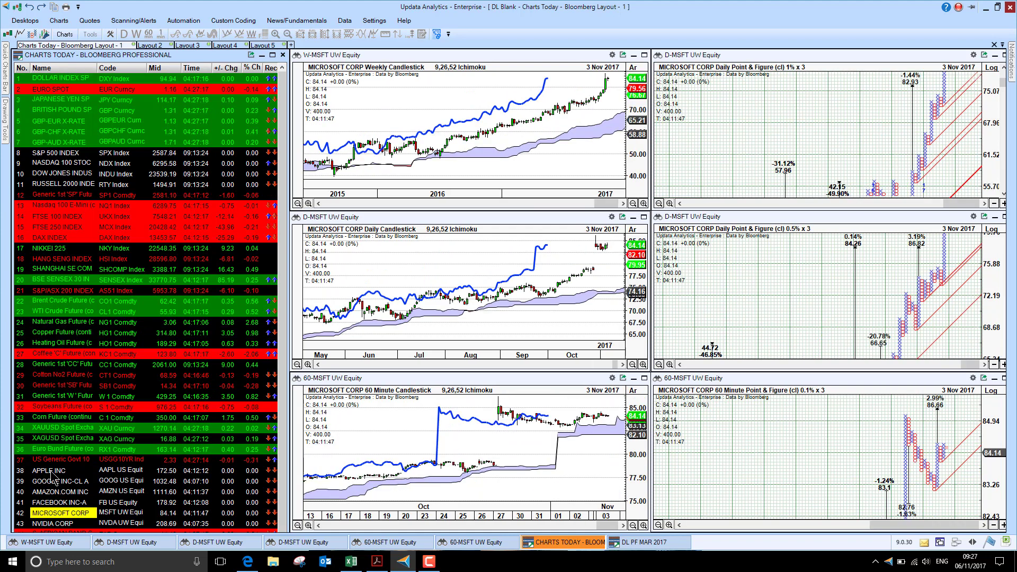